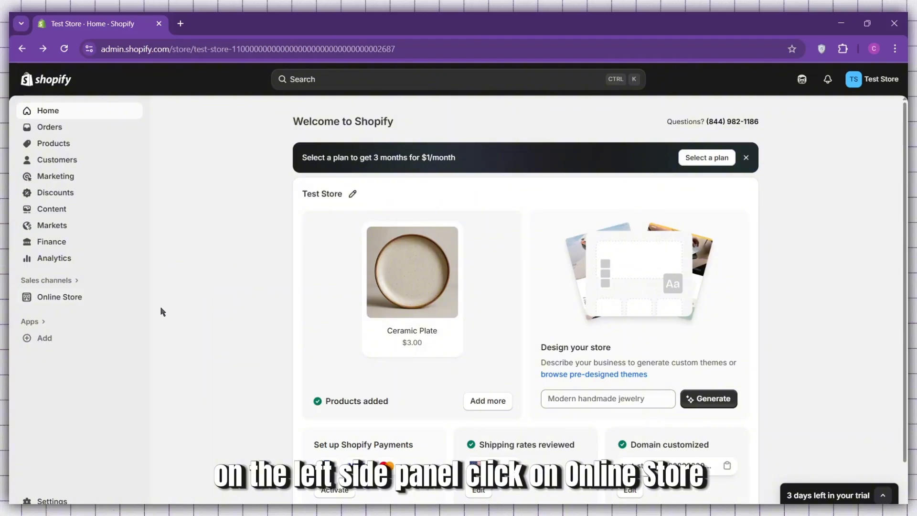
Open the online store's themes and start editing the current Horizon theme
{"action": "left_click", "coordinate": [63, 300]}
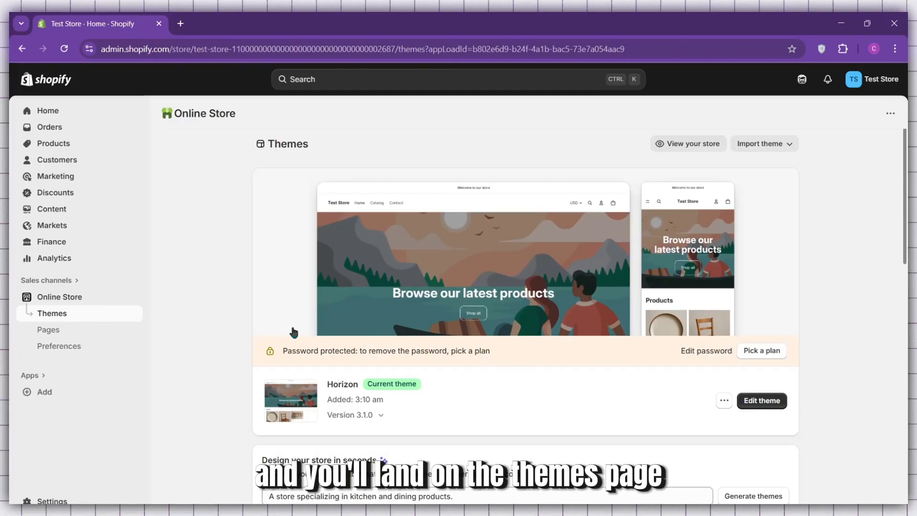
{"action": "scroll", "coordinate": [558, 389], "scroll_direction": "down", "scroll_amount": 1}
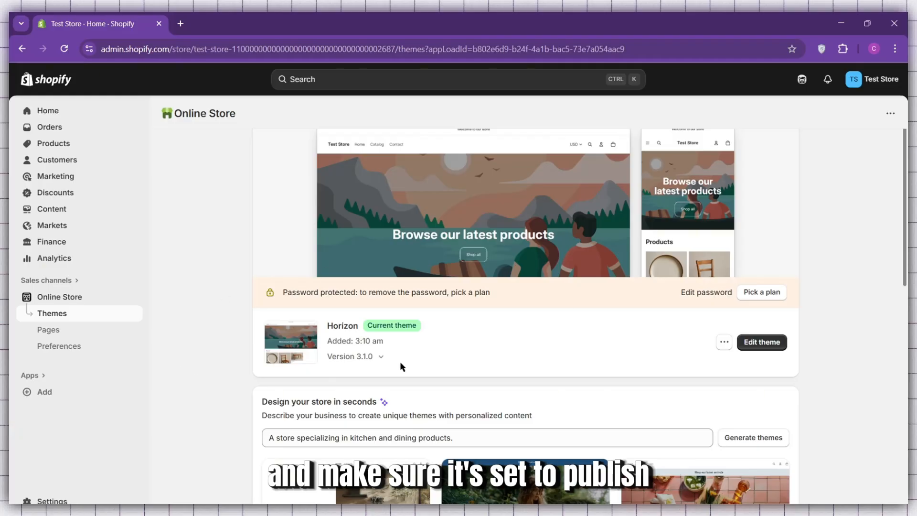
{"action": "scroll", "coordinate": [444, 353], "scroll_direction": "down", "scroll_amount": 3}
{"action": "scroll", "coordinate": [444, 352], "scroll_direction": "up", "scroll_amount": 1}
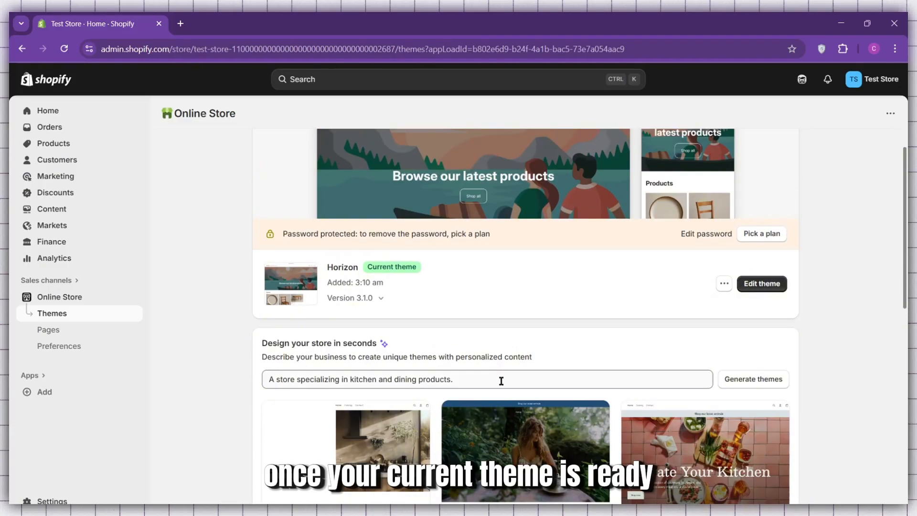
{"action": "scroll", "coordinate": [540, 387], "scroll_direction": "down", "scroll_amount": 1}
{"action": "scroll", "coordinate": [592, 368], "scroll_direction": "up", "scroll_amount": 2}
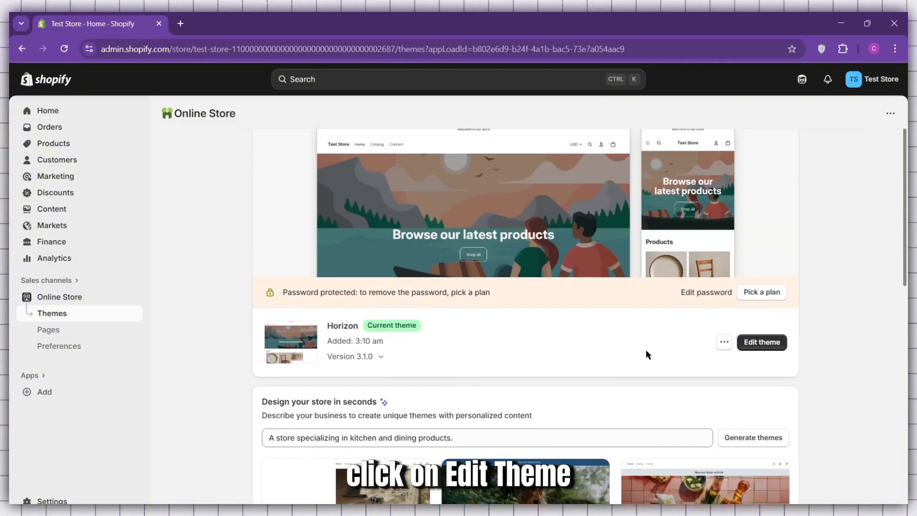
{"action": "left_click", "coordinate": [781, 349]}
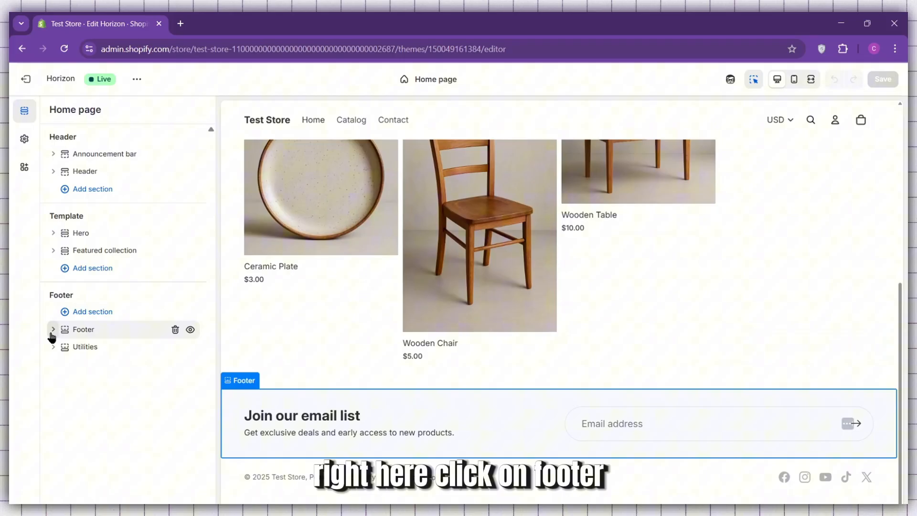
Expand the Footer section, look through the available blocks and add a Logo block to it
{"action": "left_click", "coordinate": [52, 331]}
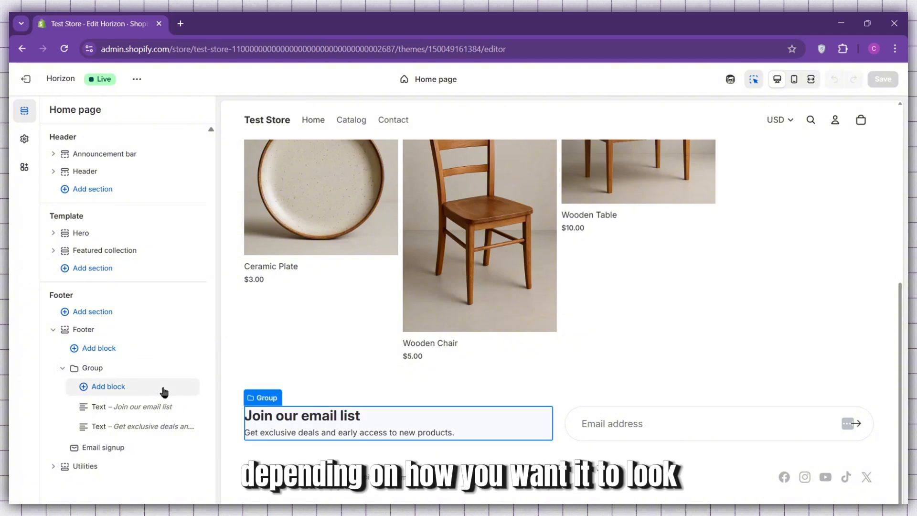
{"action": "left_click", "coordinate": [121, 356]}
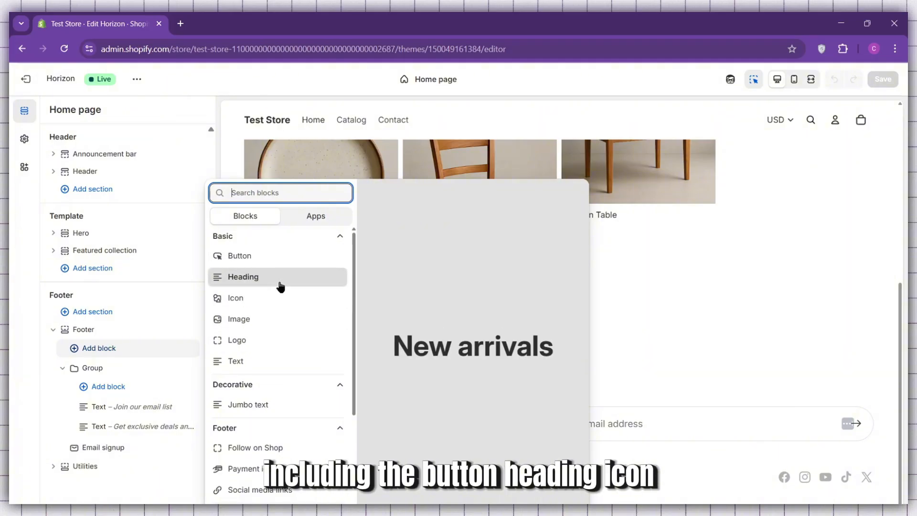
{"action": "scroll", "coordinate": [282, 324], "scroll_direction": "down", "scroll_amount": 1}
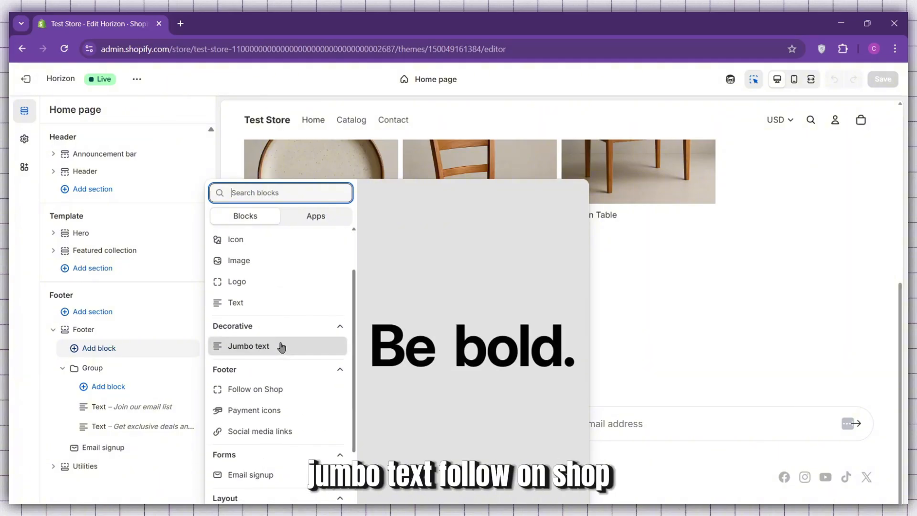
{"action": "scroll", "coordinate": [281, 351], "scroll_direction": "down", "scroll_amount": 1}
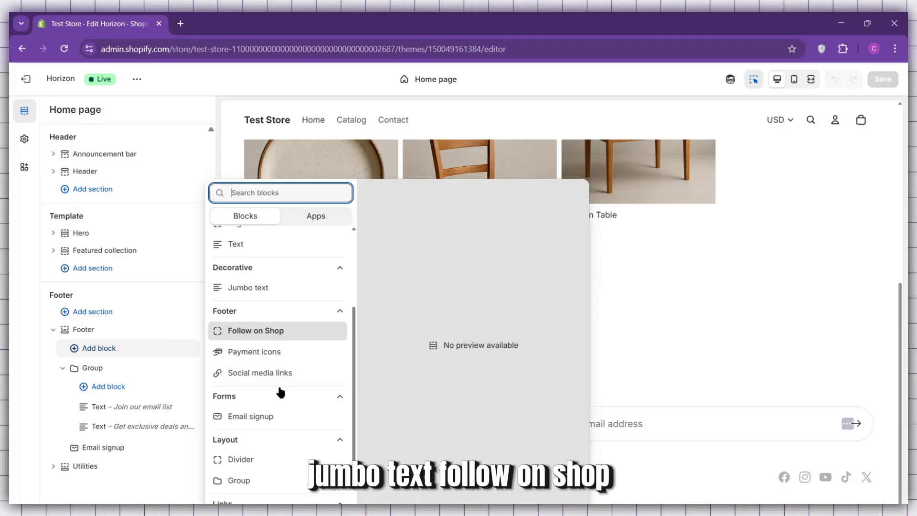
{"action": "scroll", "coordinate": [280, 411], "scroll_direction": "down", "scroll_amount": 1}
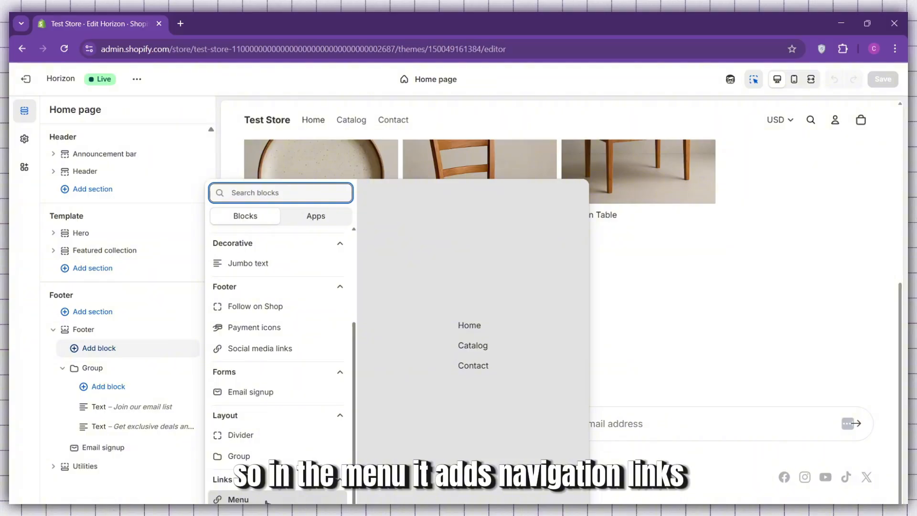
{"action": "scroll", "coordinate": [277, 425], "scroll_direction": "up", "scroll_amount": 3}
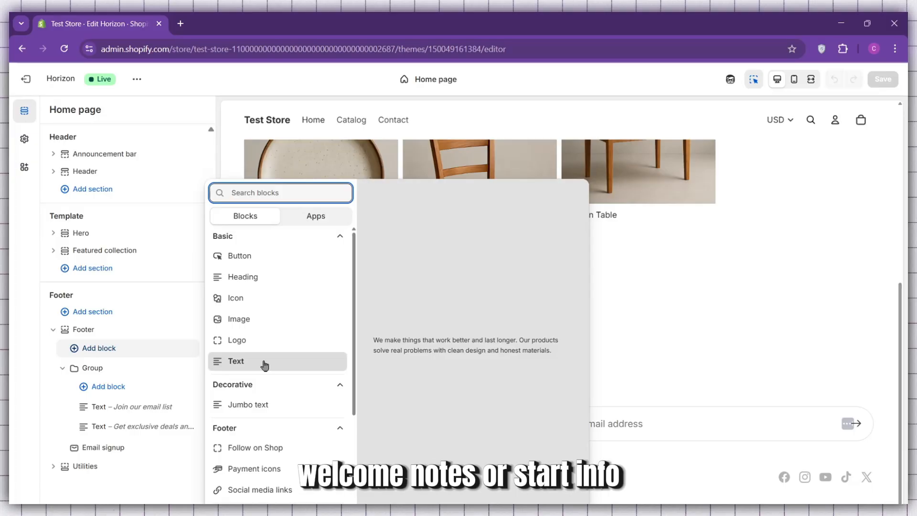
{"action": "scroll", "coordinate": [298, 364], "scroll_direction": "down", "scroll_amount": 3}
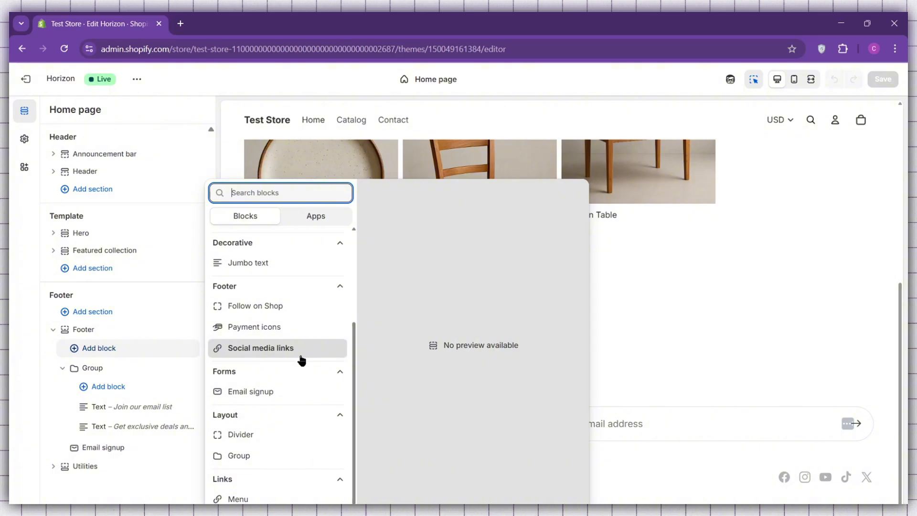
{"action": "scroll", "coordinate": [270, 345], "scroll_direction": "up", "scroll_amount": 3}
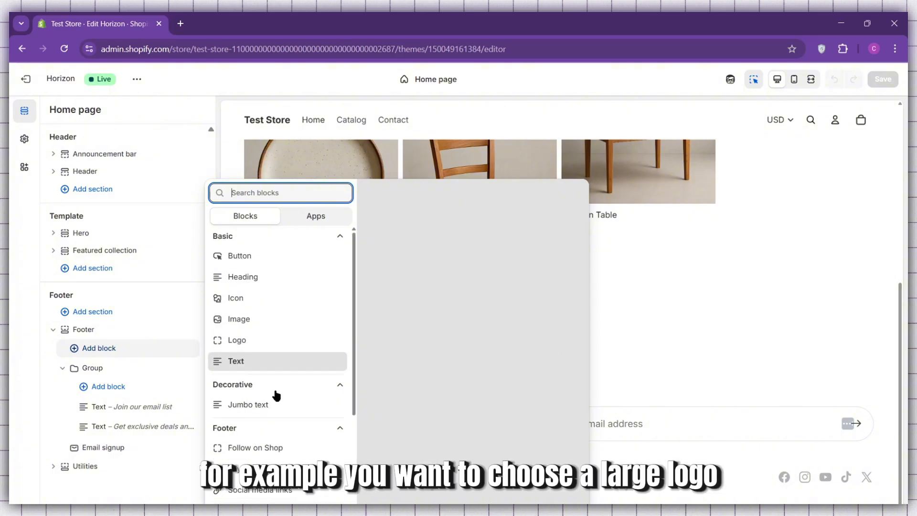
{"action": "left_click", "coordinate": [285, 342]}
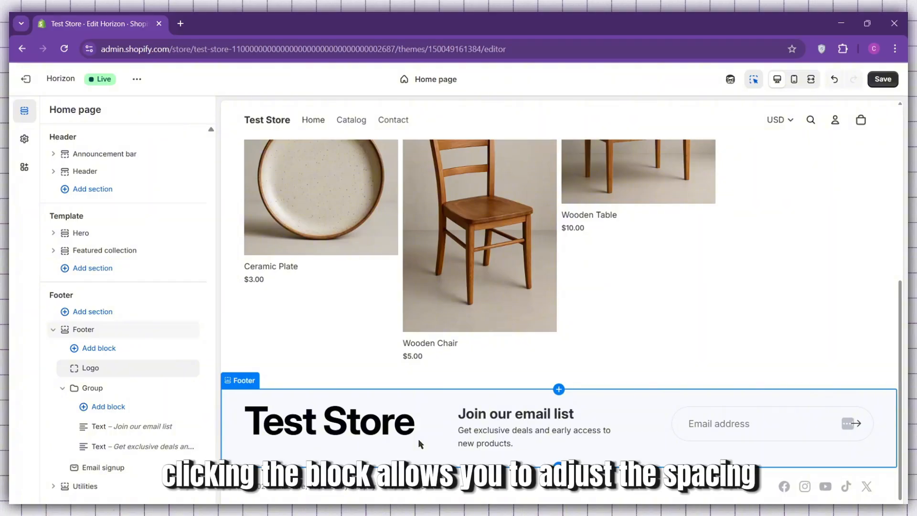
Review the footer Logo block's size and padding settings and its available block actions
{"action": "left_click", "coordinate": [114, 369]}
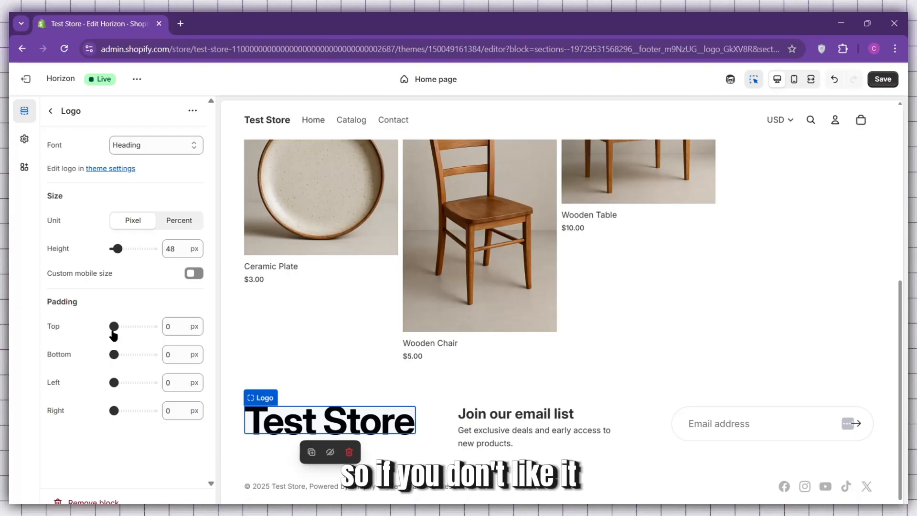
{"action": "left_click", "coordinate": [192, 110]}
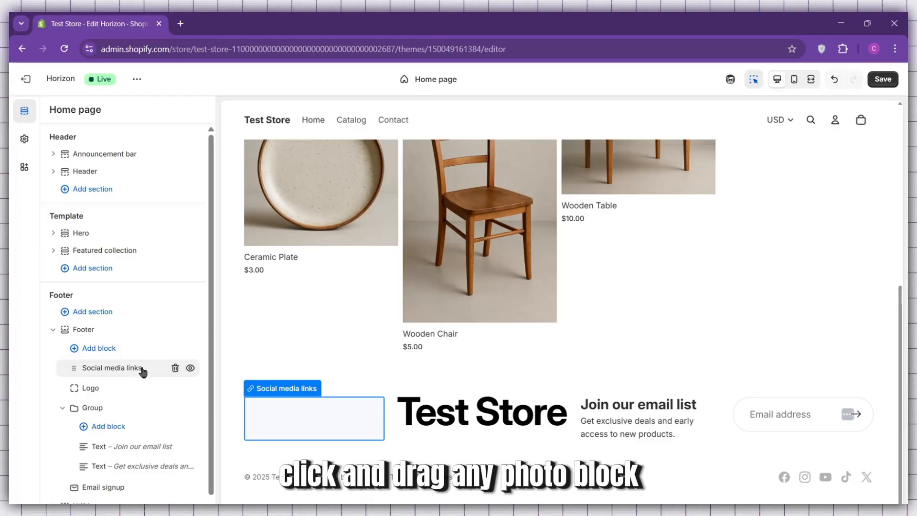
Try to move the Social media links block below the Logo block in the footer
{"action": "mouse_move", "coordinate": [143, 371]}
{"action": "left_mouse_down"}
{"action": "mouse_move", "coordinate": [122, 363]}
{"action": "mouse_move", "coordinate": [116, 386]}
{"action": "mouse_move", "coordinate": [123, 366]}
{"action": "mouse_move", "coordinate": [131, 393]}
{"action": "mouse_move", "coordinate": [135, 376]}
{"action": "mouse_move", "coordinate": [142, 382]}
{"action": "left_mouse_up"}
Add a Heading block to the footer and set its text to "menu"
{"action": "left_click", "coordinate": [98, 311]}
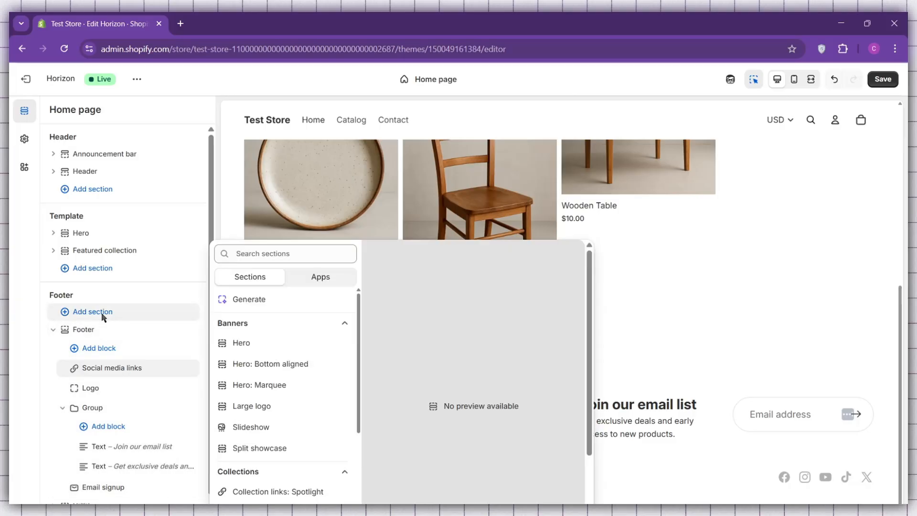
{"action": "left_click", "coordinate": [100, 348]}
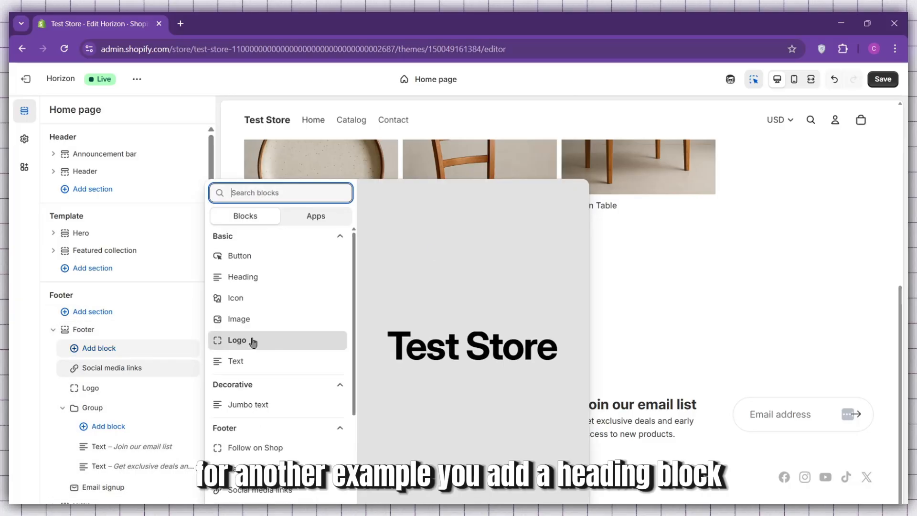
{"action": "left_click", "coordinate": [295, 283]}
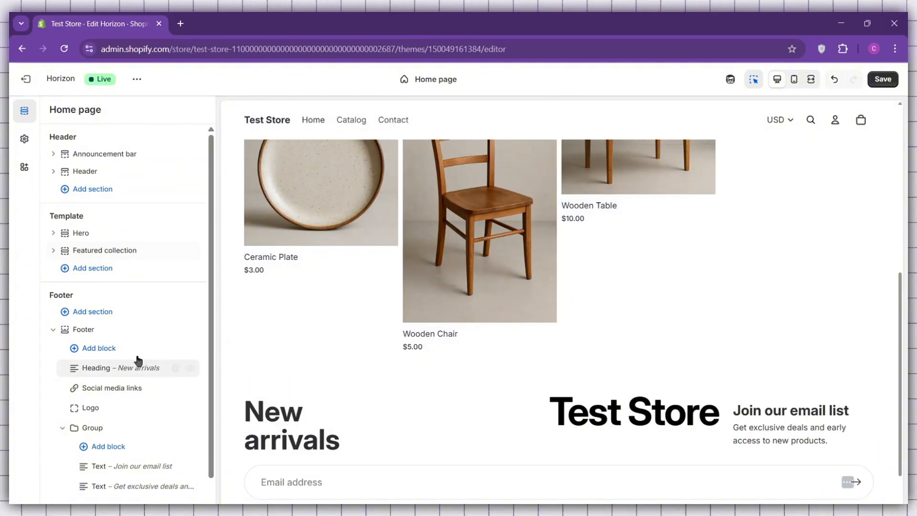
{"action": "left_click", "coordinate": [136, 366]}
{"action": "type", "text": "menu"}
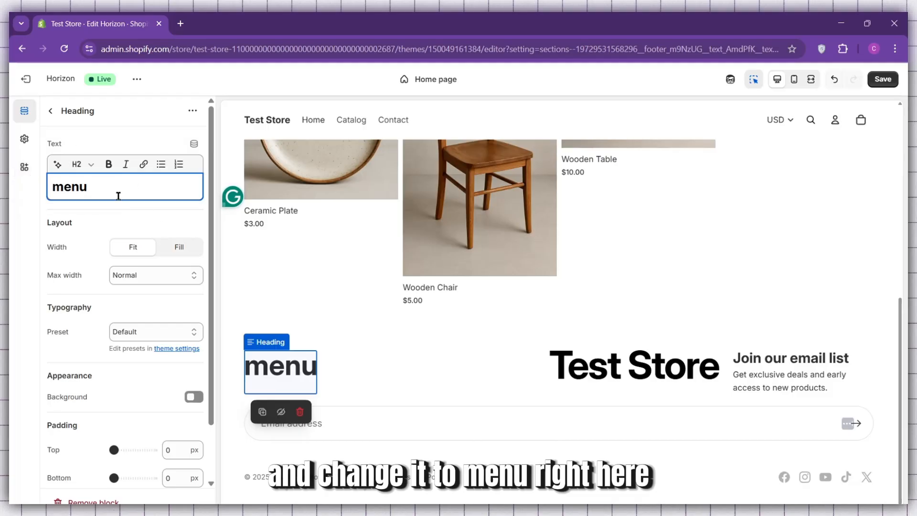
{"action": "left_click", "coordinate": [51, 111]}
Examine the main Footer section's layout, spacing and Custom CSS settings
{"action": "left_click_drag", "start_coordinate": [96, 335], "coordinate": [116, 341]}
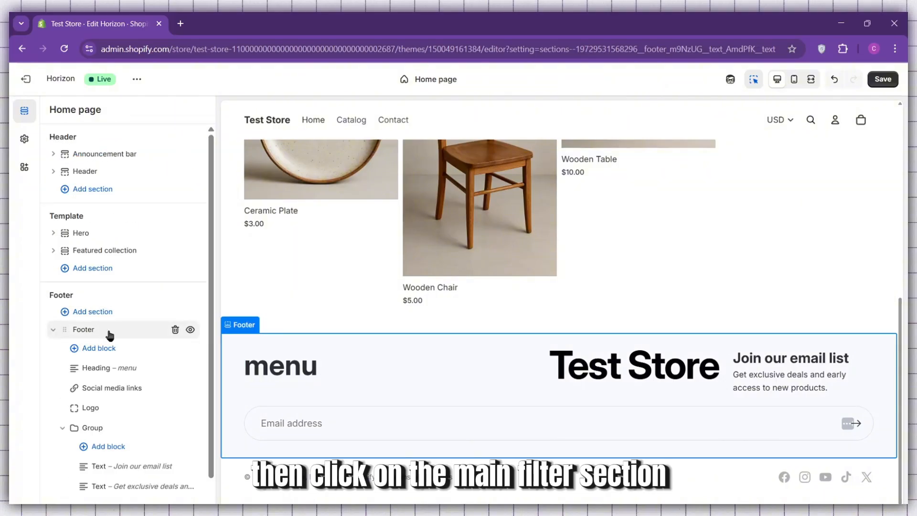
{"action": "left_click", "coordinate": [102, 334]}
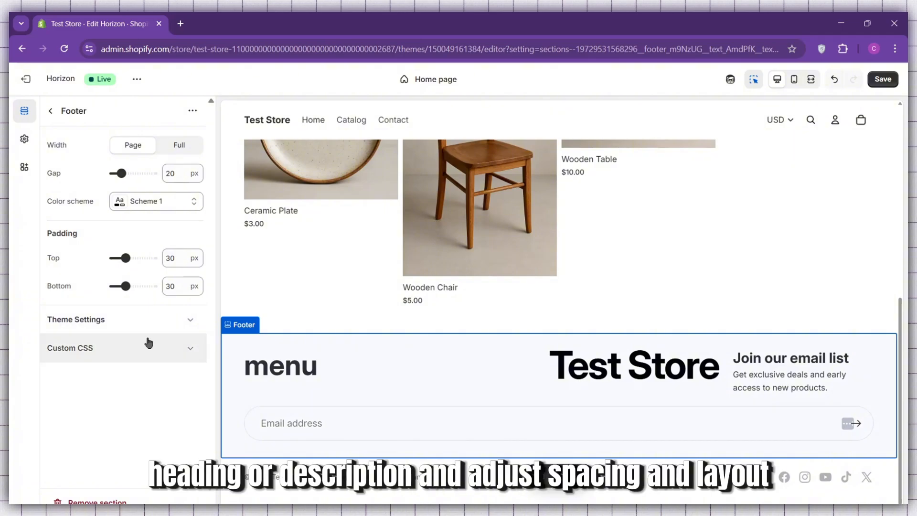
{"action": "left_click", "coordinate": [125, 351]}
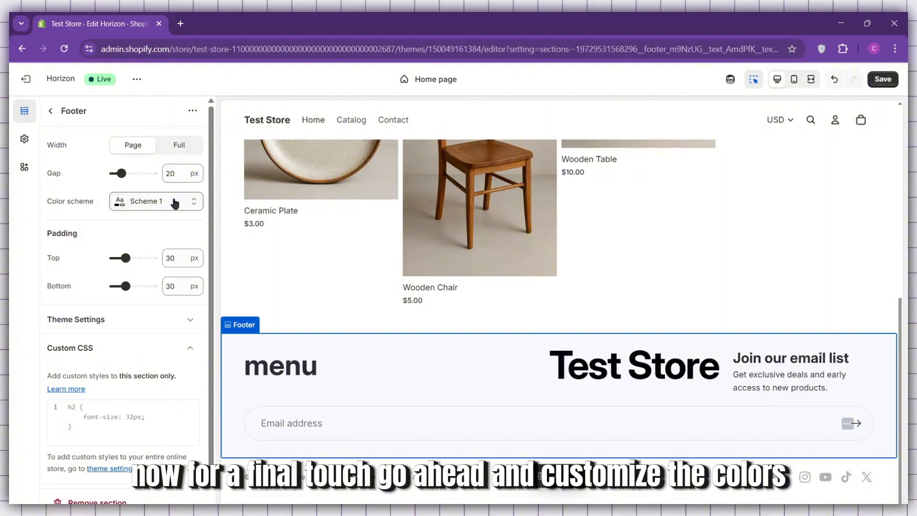
Try Scheme 5 as the footer's color scheme and switch it back to Scheme 1
{"action": "left_click", "coordinate": [176, 203]}
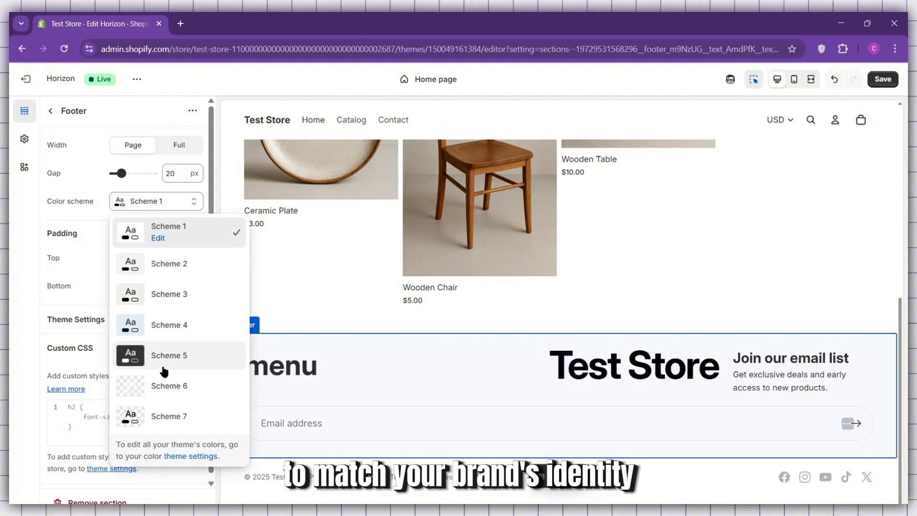
{"action": "left_click", "coordinate": [172, 354]}
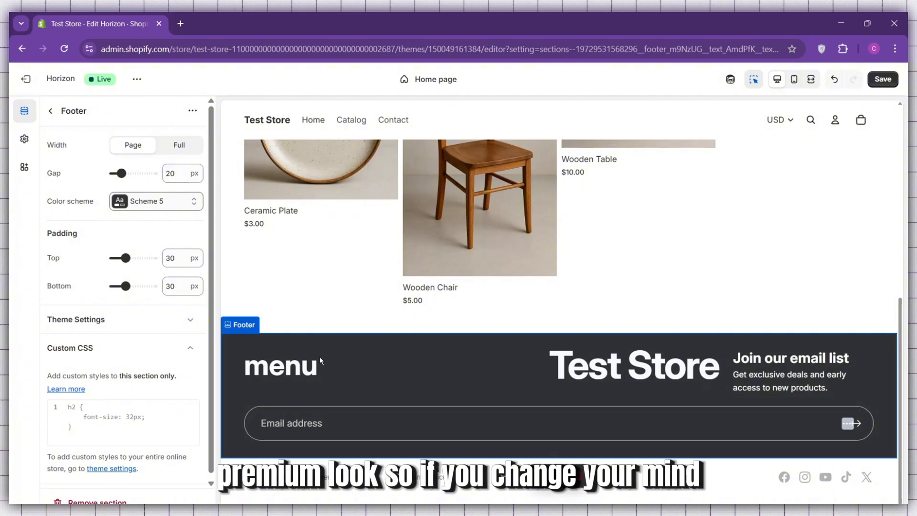
{"action": "left_click", "coordinate": [138, 203]}
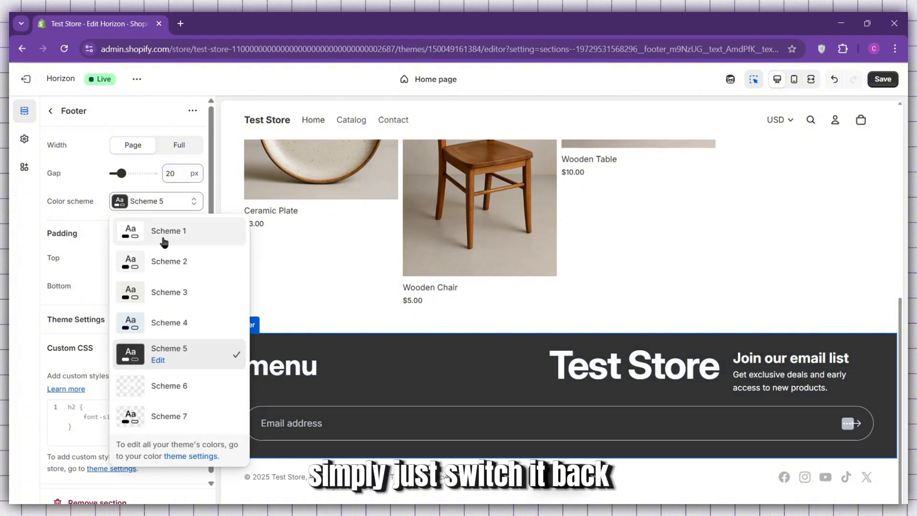
{"action": "left_click", "coordinate": [164, 238]}
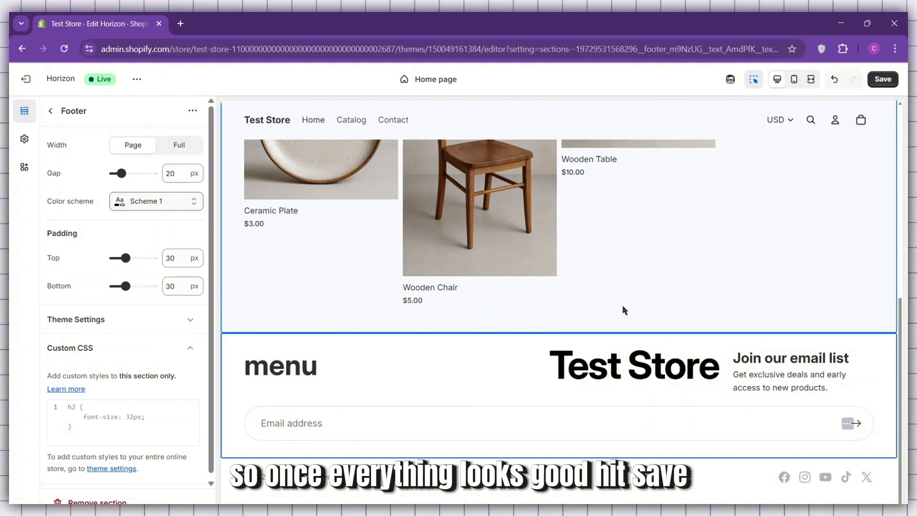
Save the footer changes to the live Horizon theme
{"action": "left_click", "coordinate": [884, 79]}
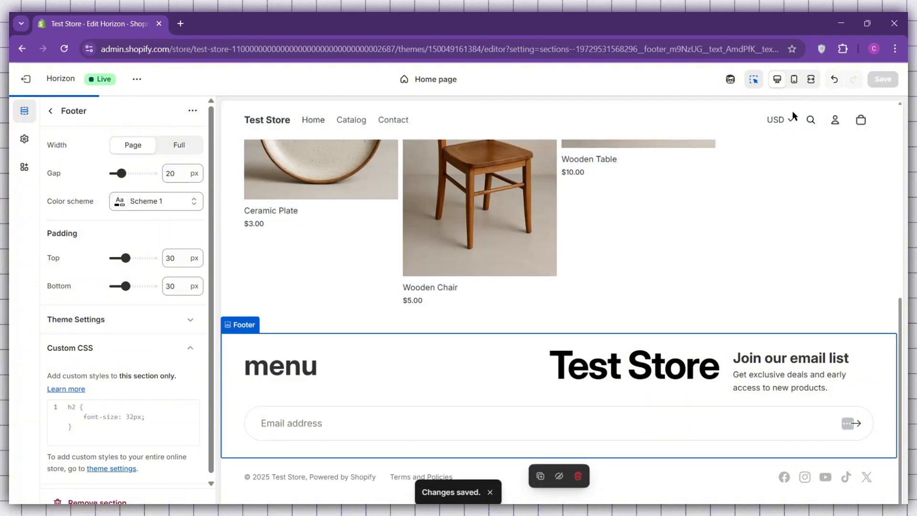